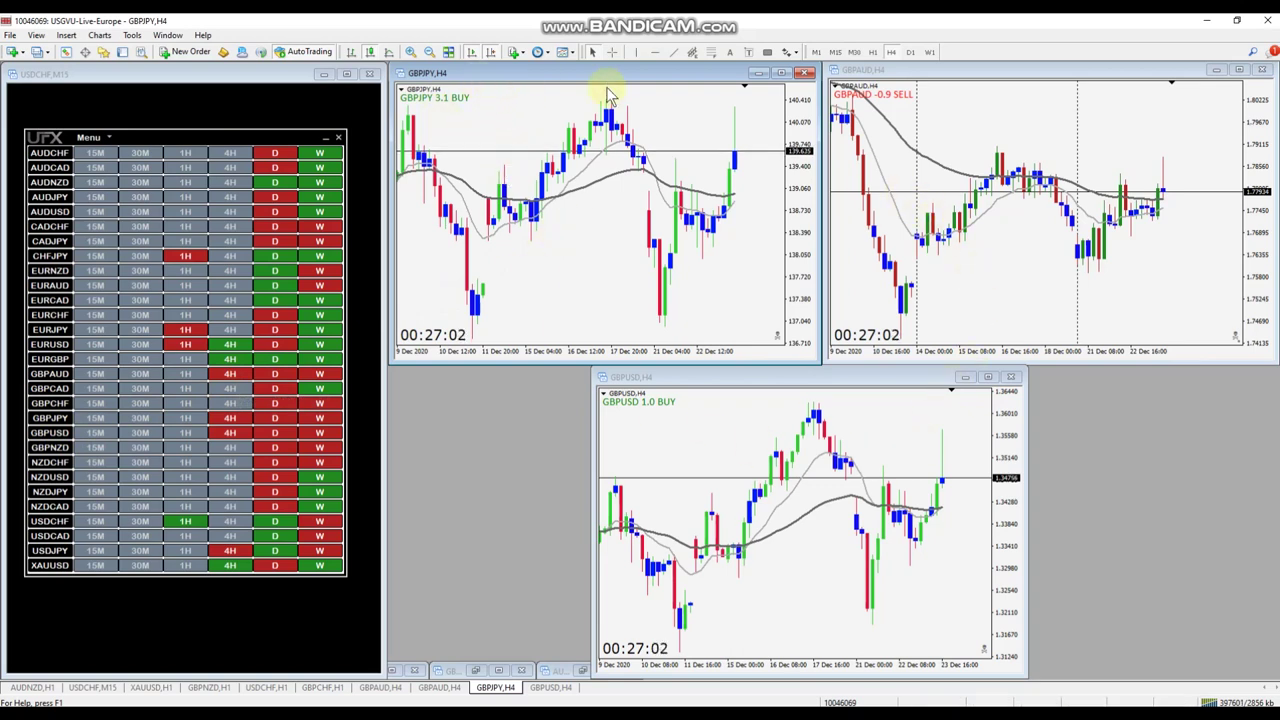
- Bring the USDCHF M15 chart with the UFX scanner panel to the front
left_click(277, 375)
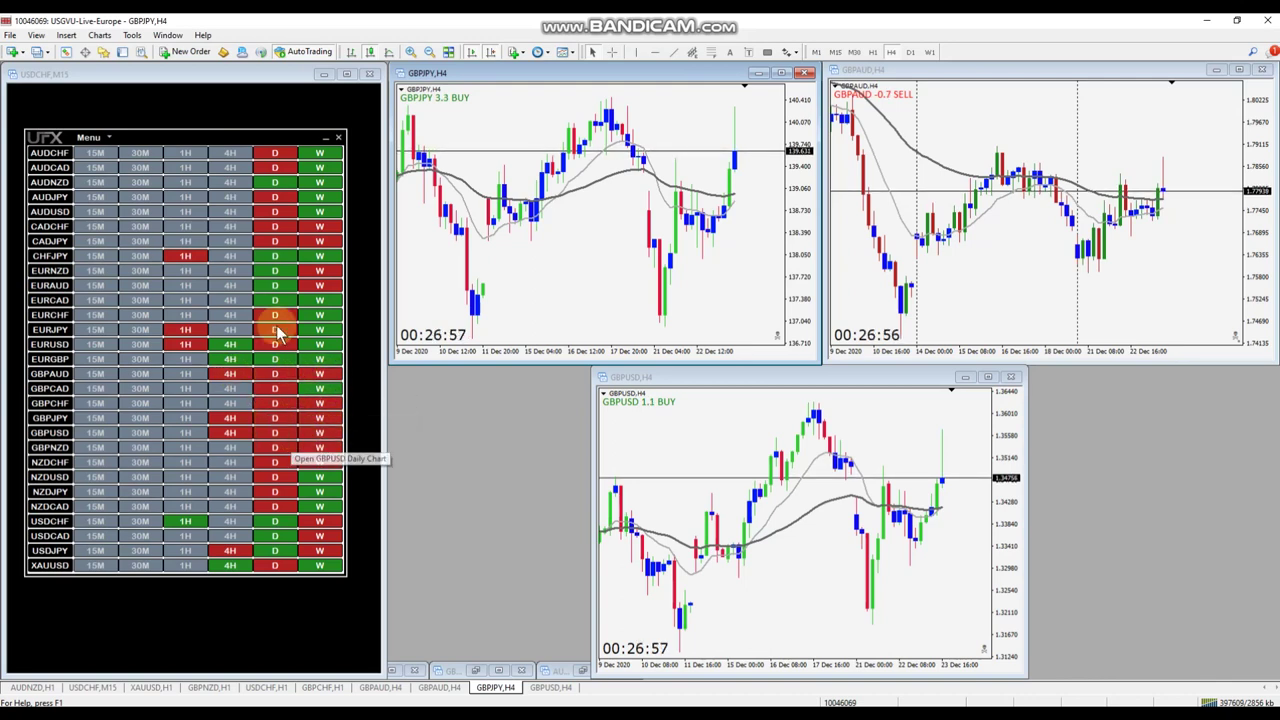
left_click_drag(50, 140, 160, 155)
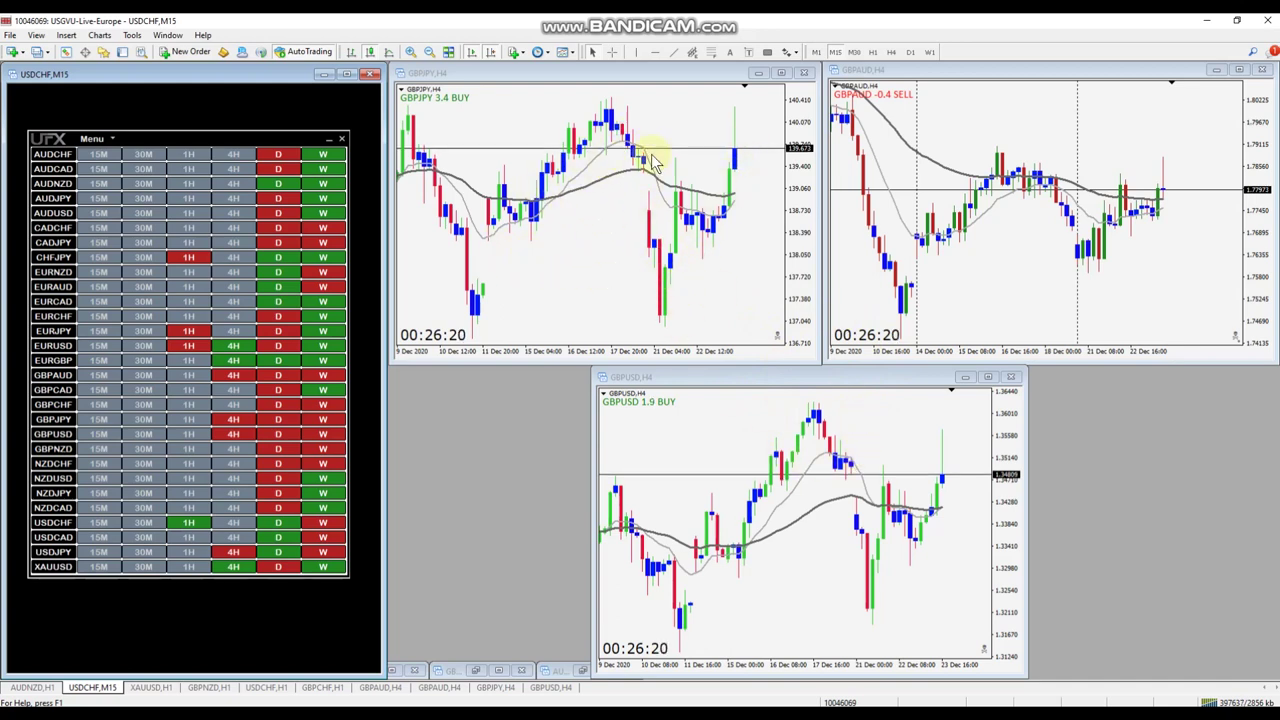
- Compare the GBPJPY, GBPUSD and GBPAUD H4 charts, measuring GBPUSD's recent swing up from its low
left_click(672, 290)
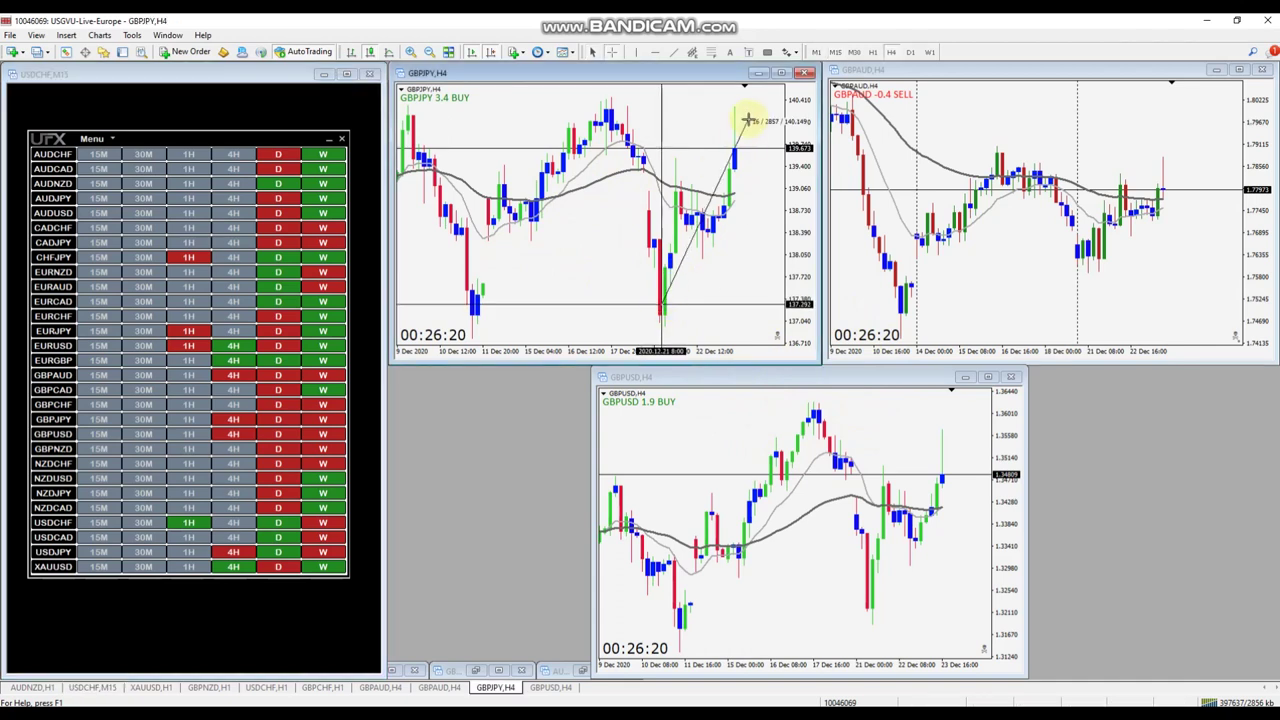
middle_click(891, 571)
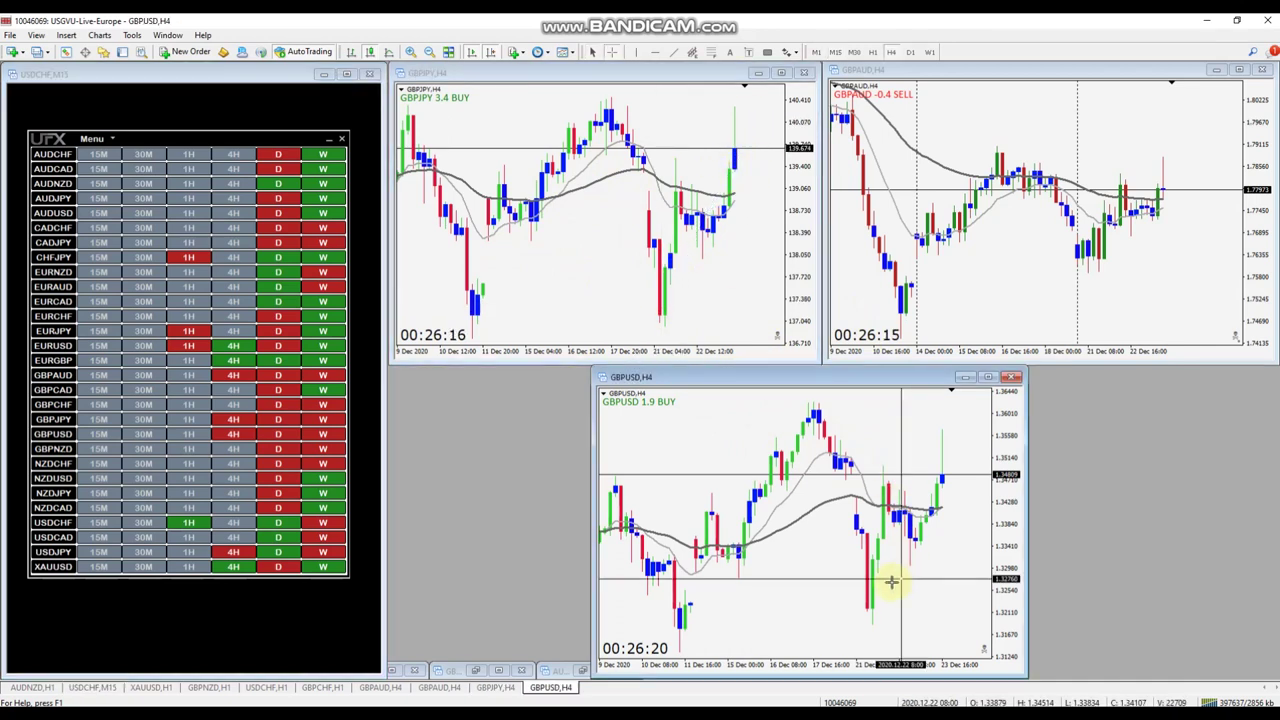
left_click_drag(877, 608, 950, 478)
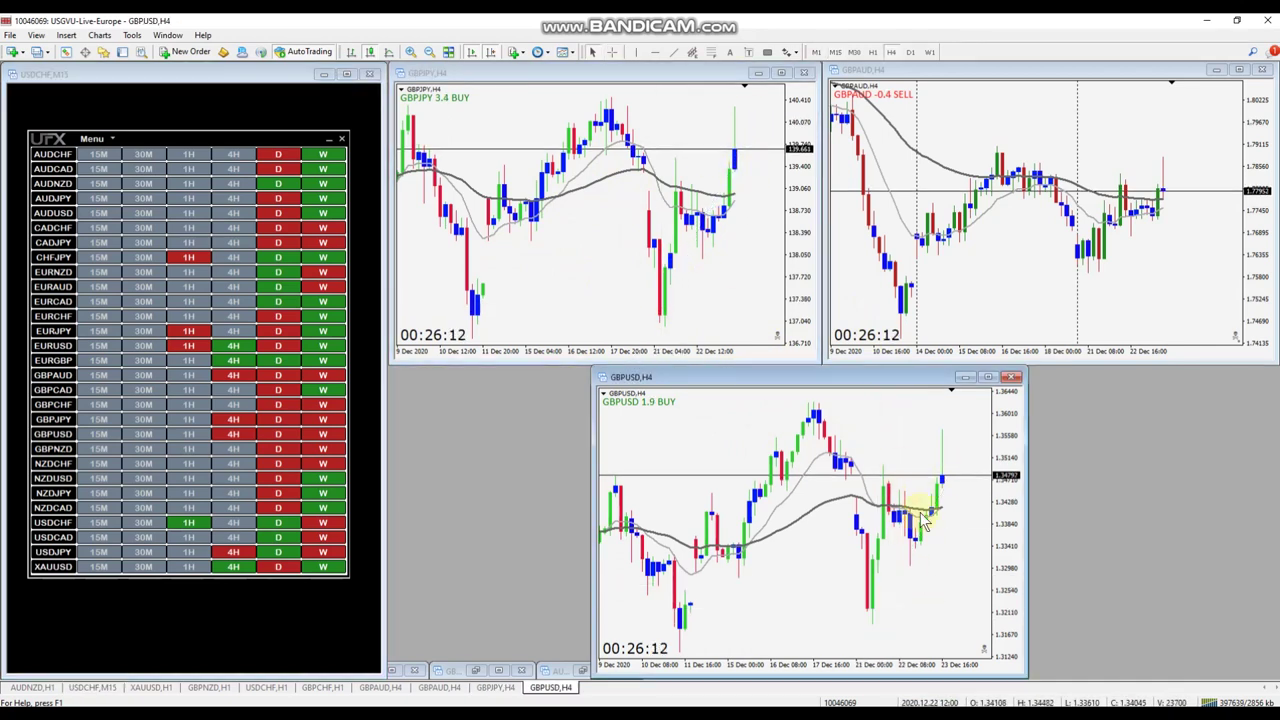
middle_click(1102, 250)
left_click(1097, 262)
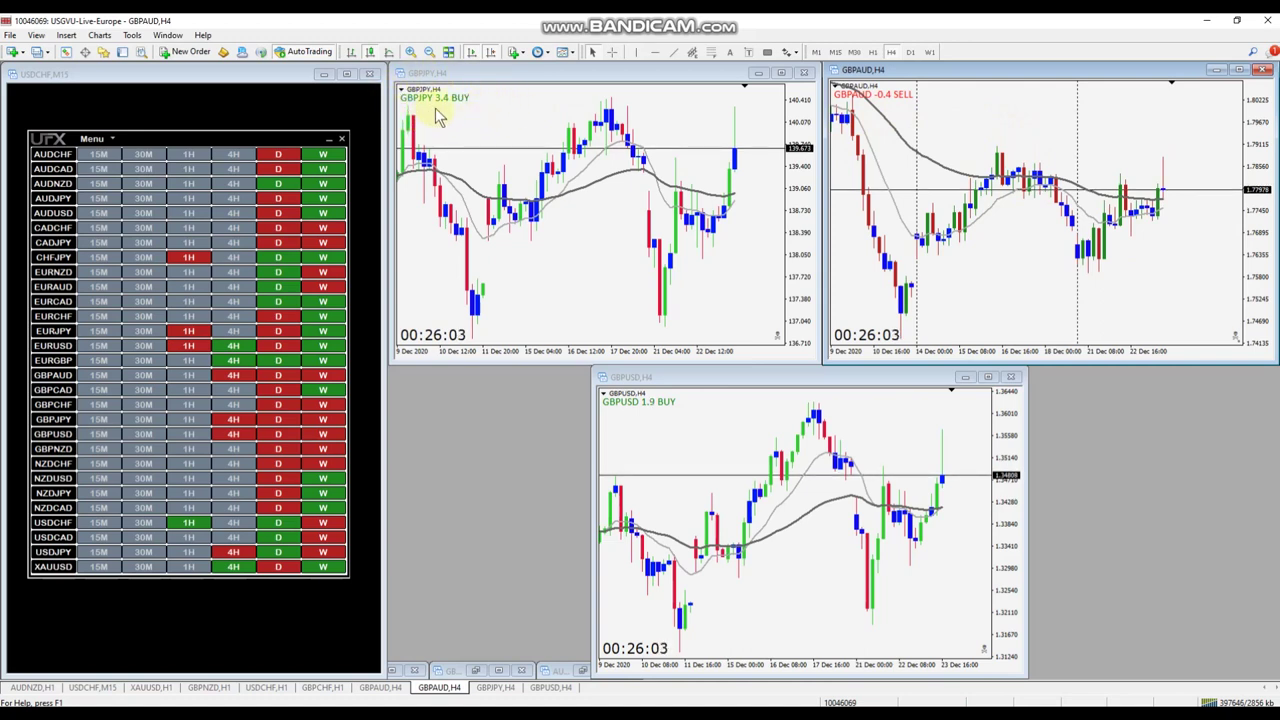
- Make the GBPAUD H4 chart active and maximize it to fill the workspace
left_click(645, 418)
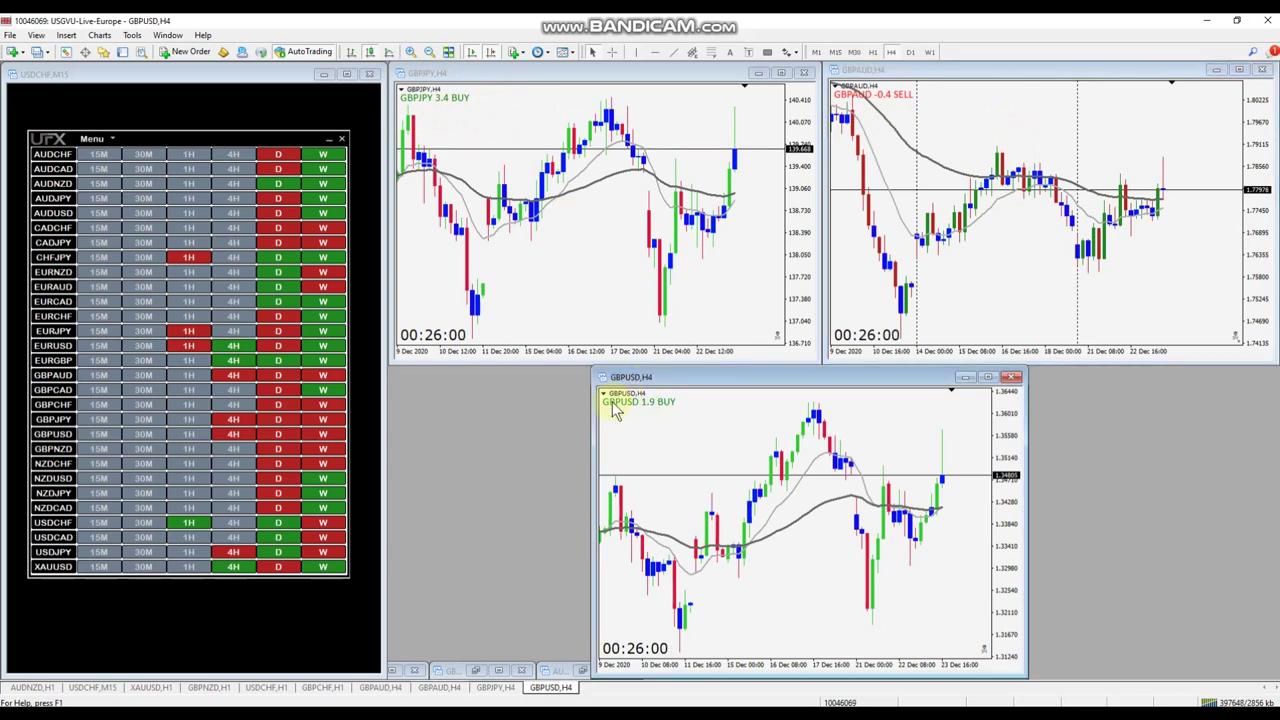
left_click(900, 118)
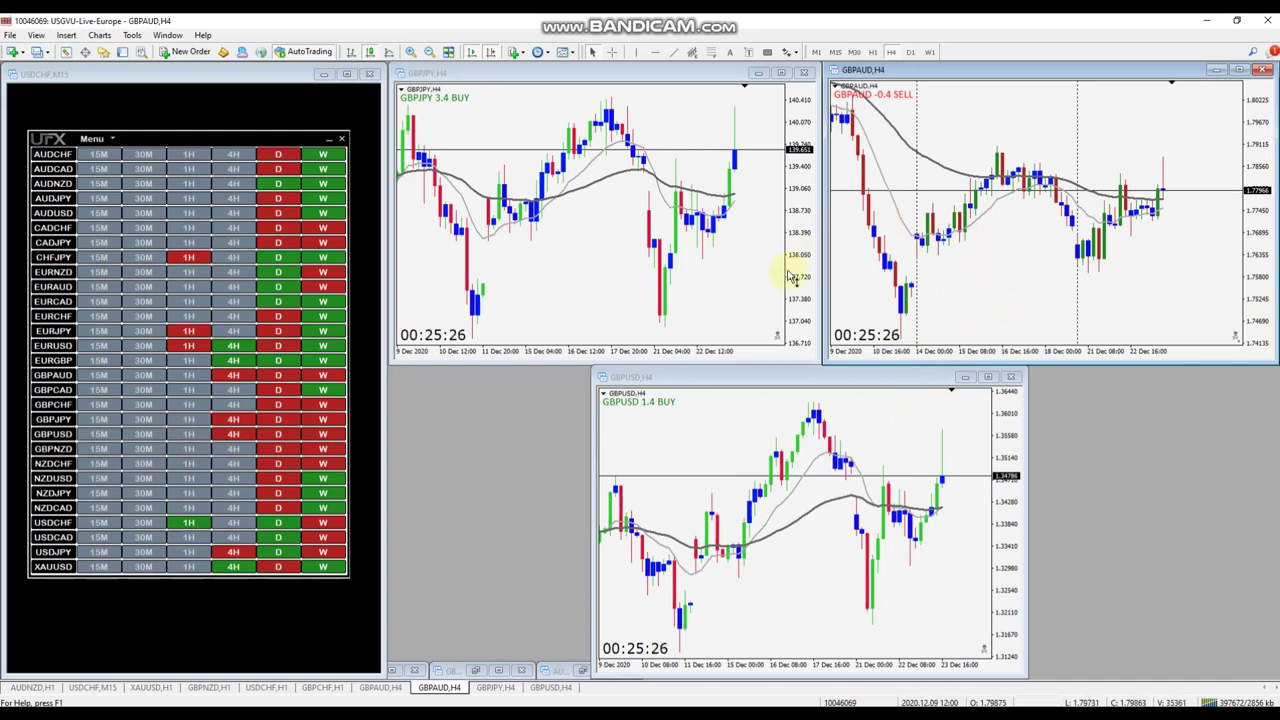
left_click(1239, 70)
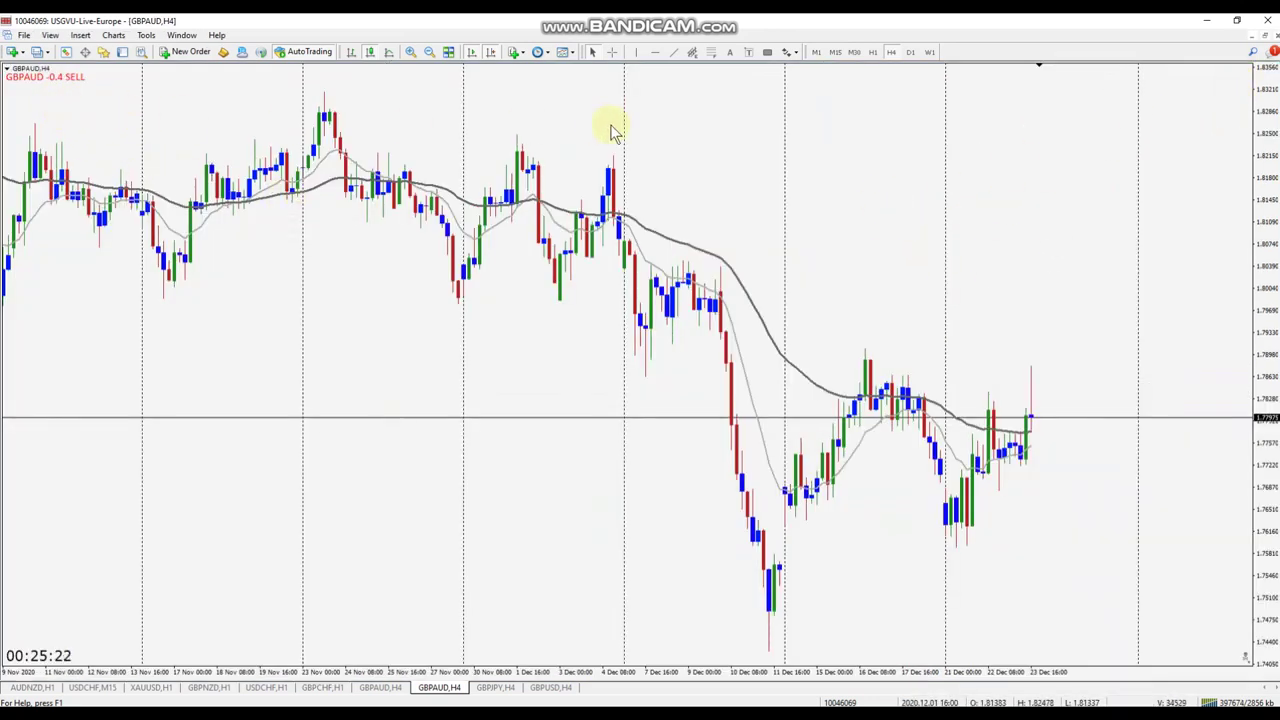
- Switch GBPAUD to W1 and place a down arrow above the late-2020 peak
left_click(930, 53)
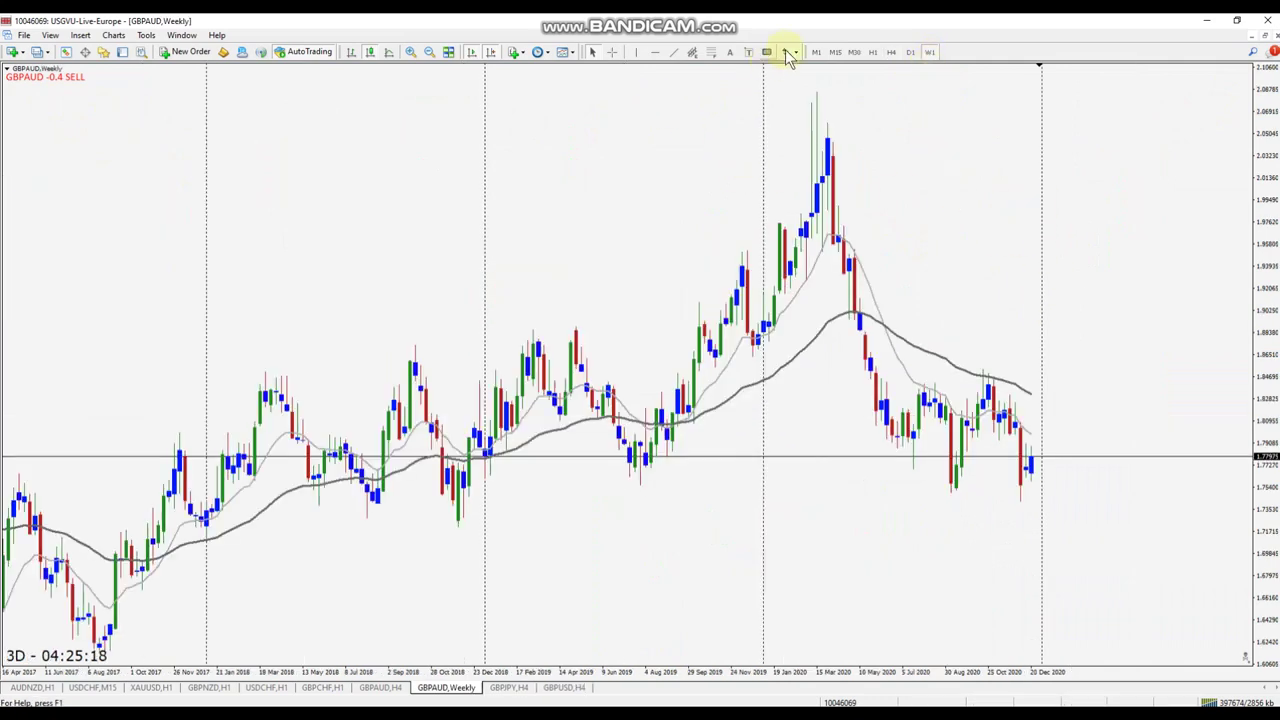
left_click(789, 57)
left_click(810, 116)
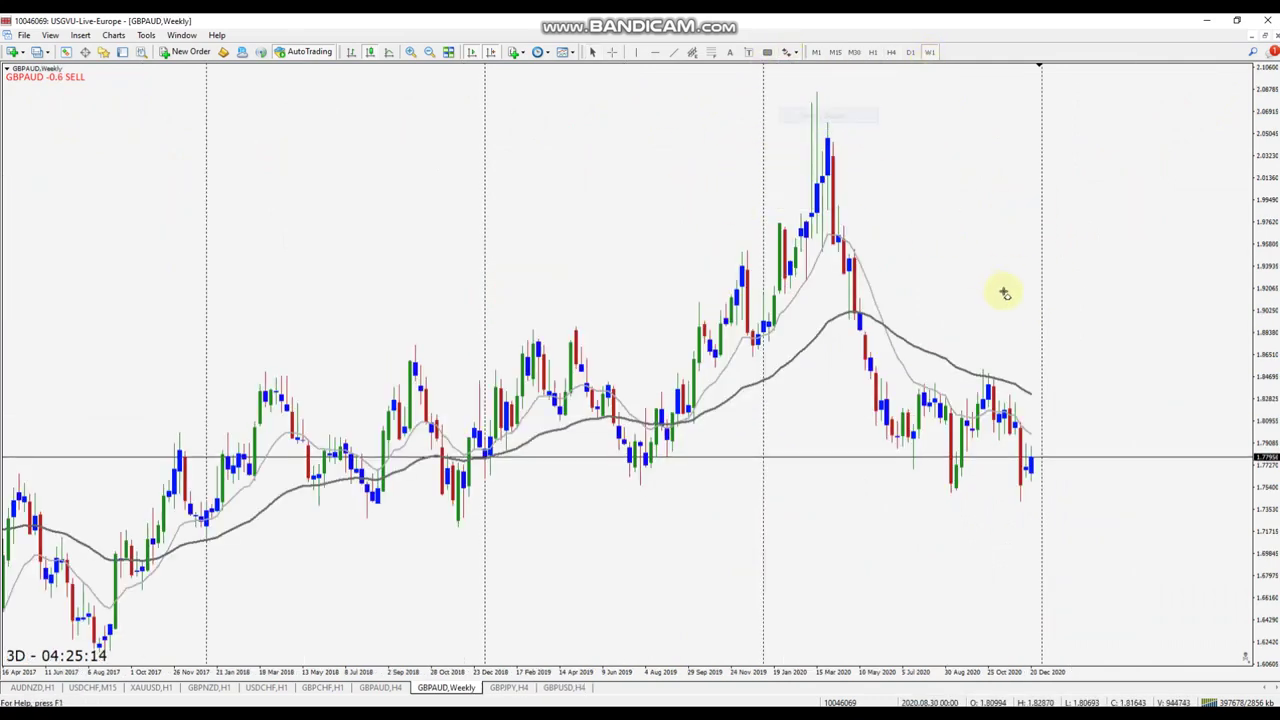
left_click(1001, 370)
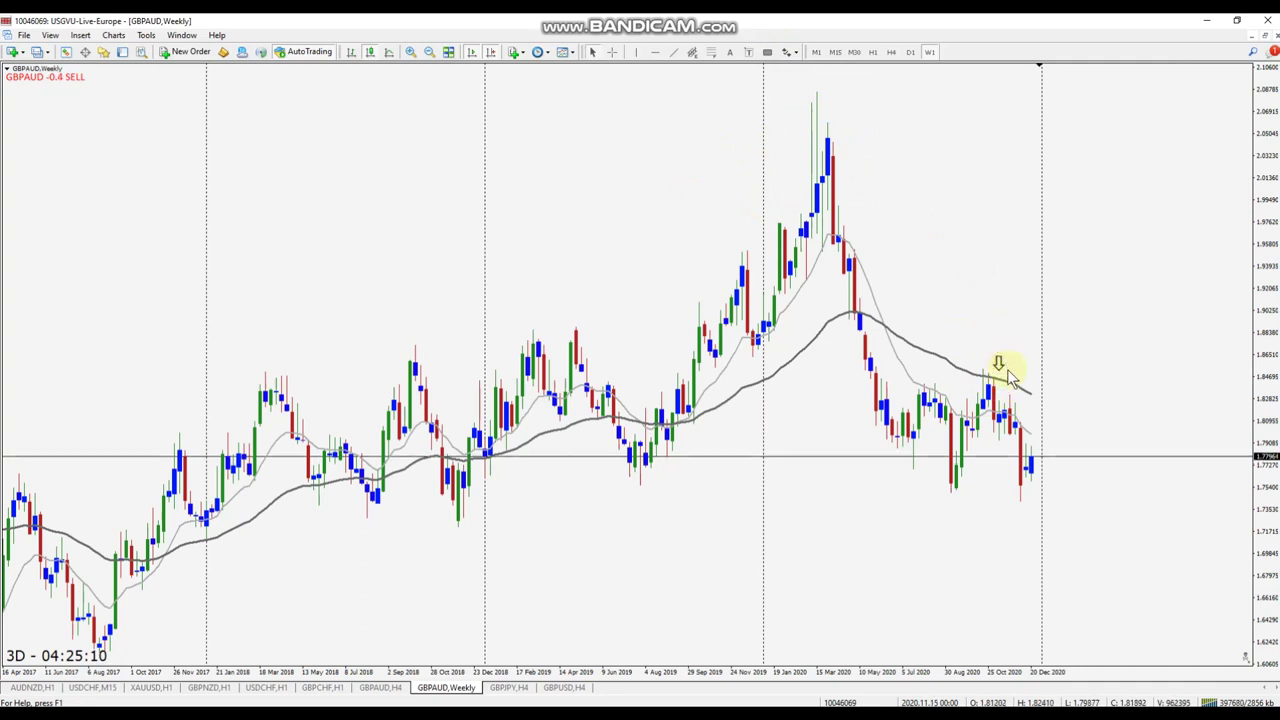
- Check the recent weekly high with the crosshair, then switch GBPAUD to D1
middle_click(1000, 410)
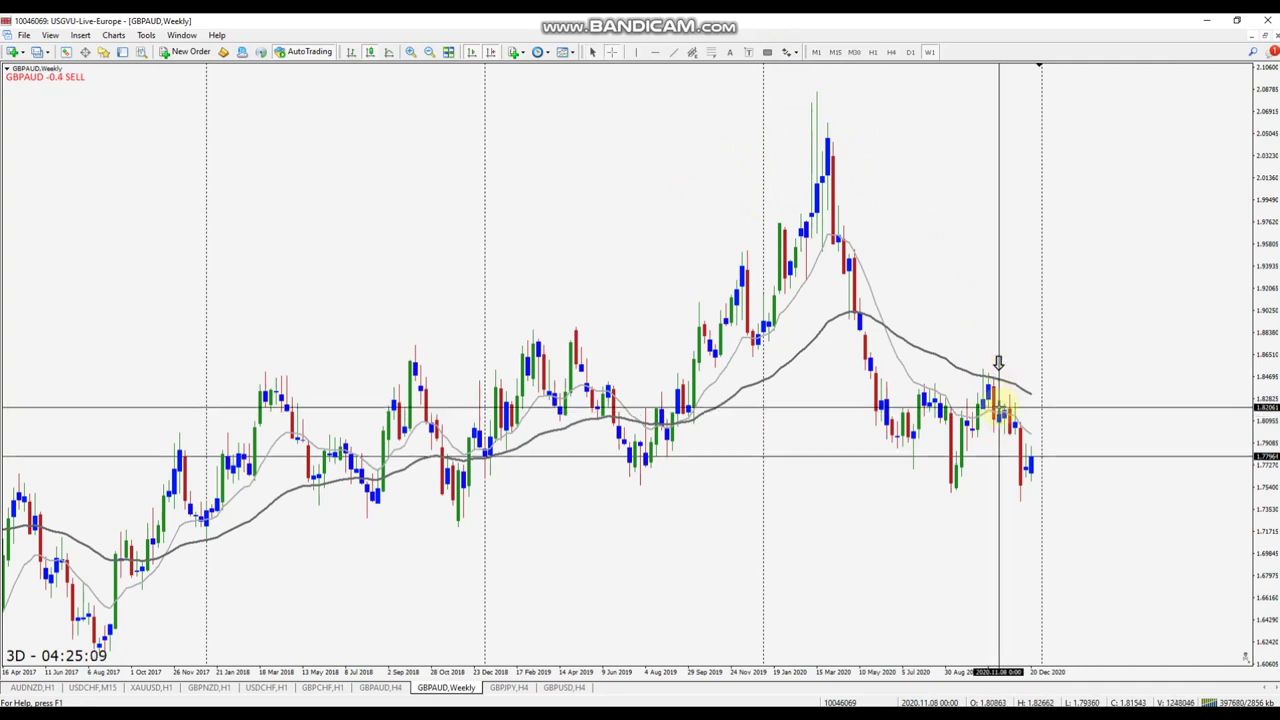
middle_click(1000, 371)
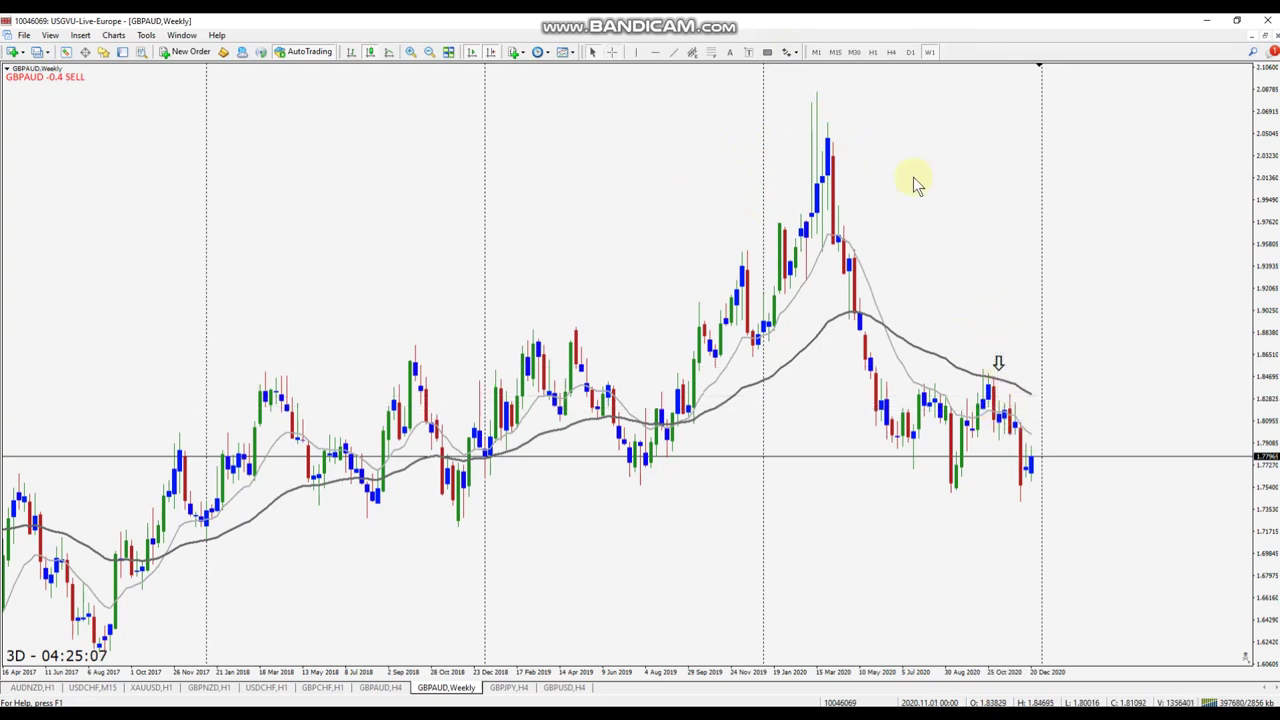
left_click(910, 52)
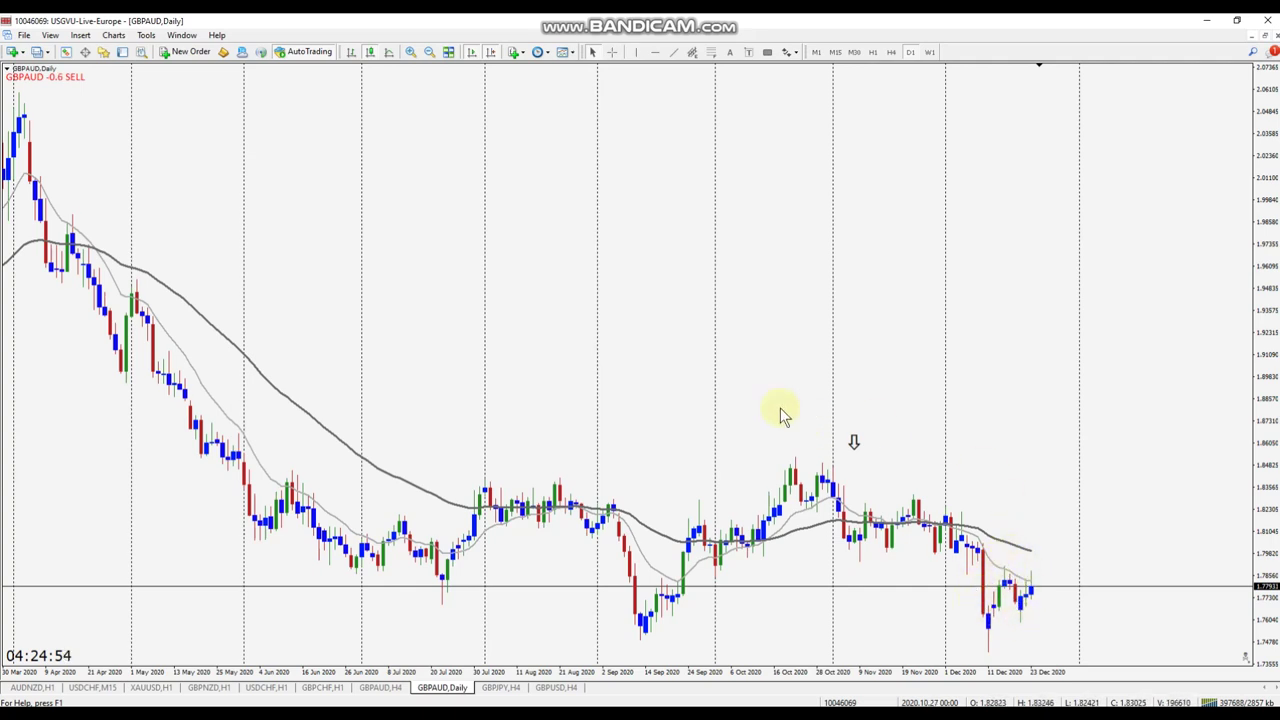
- Draw a short horizontal trend line at the current daily price and start a second one
left_click(673, 52)
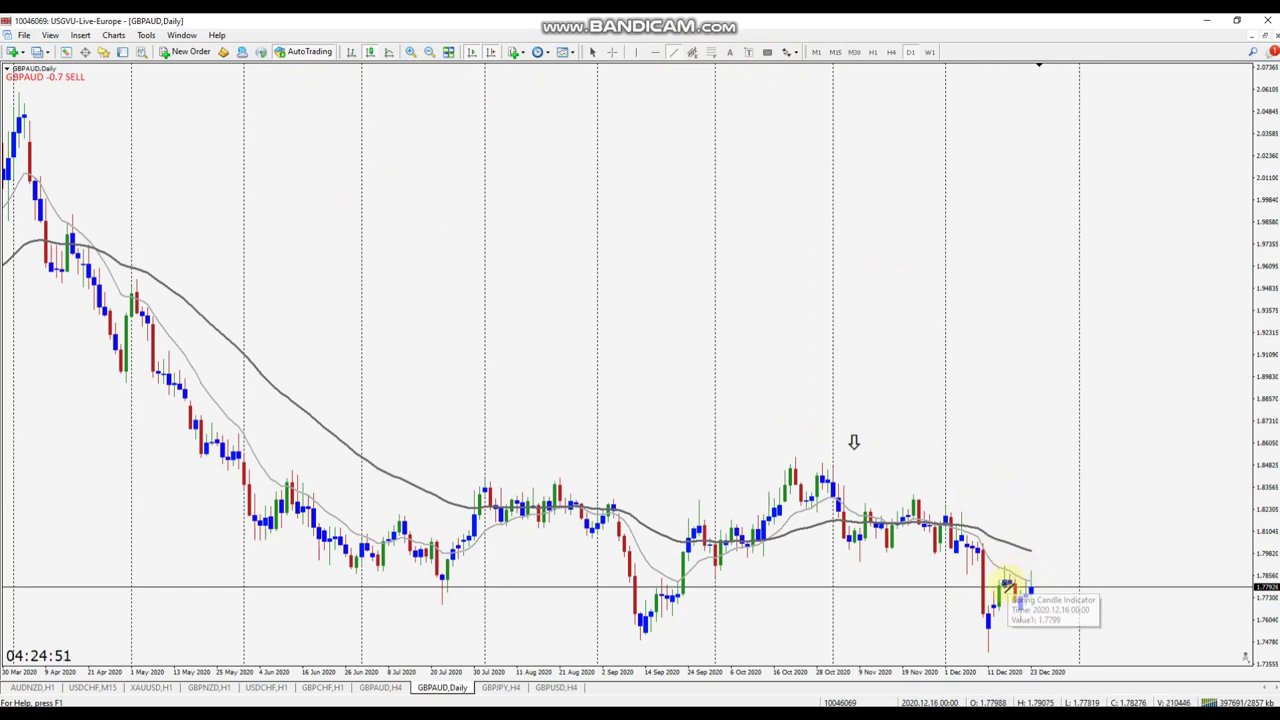
left_click_drag(1004, 586, 1066, 586)
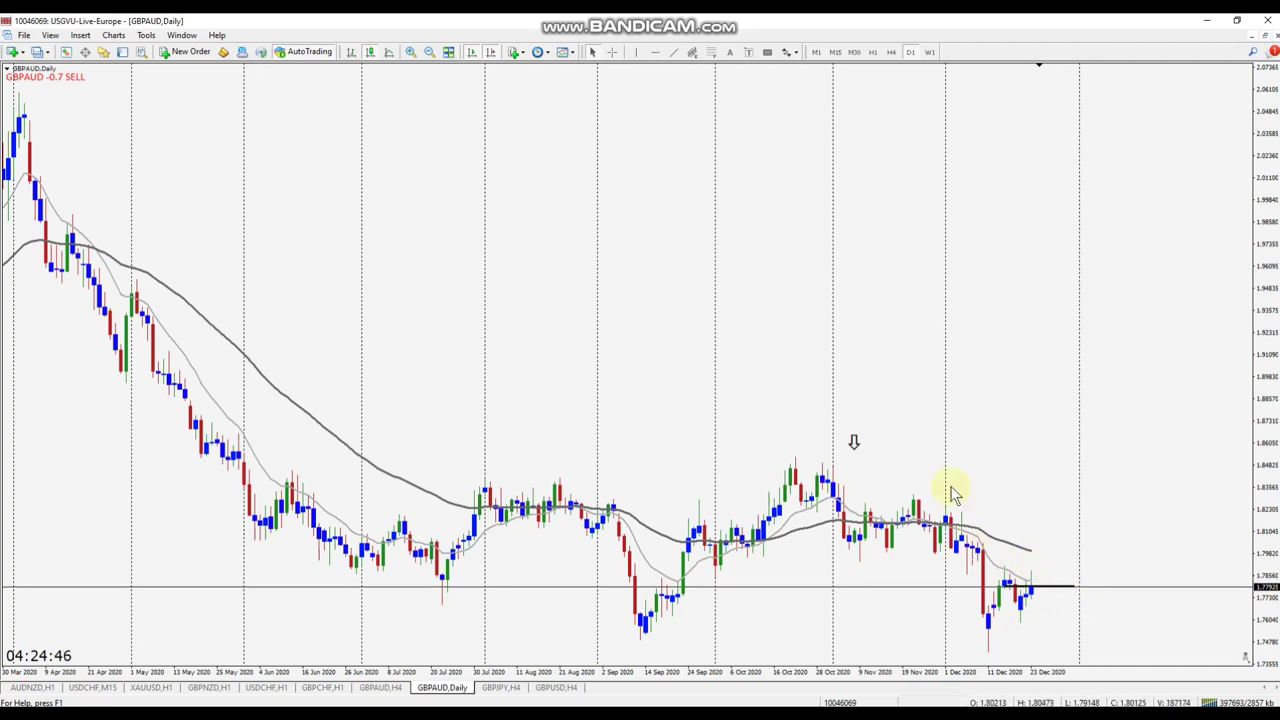
left_click(673, 52)
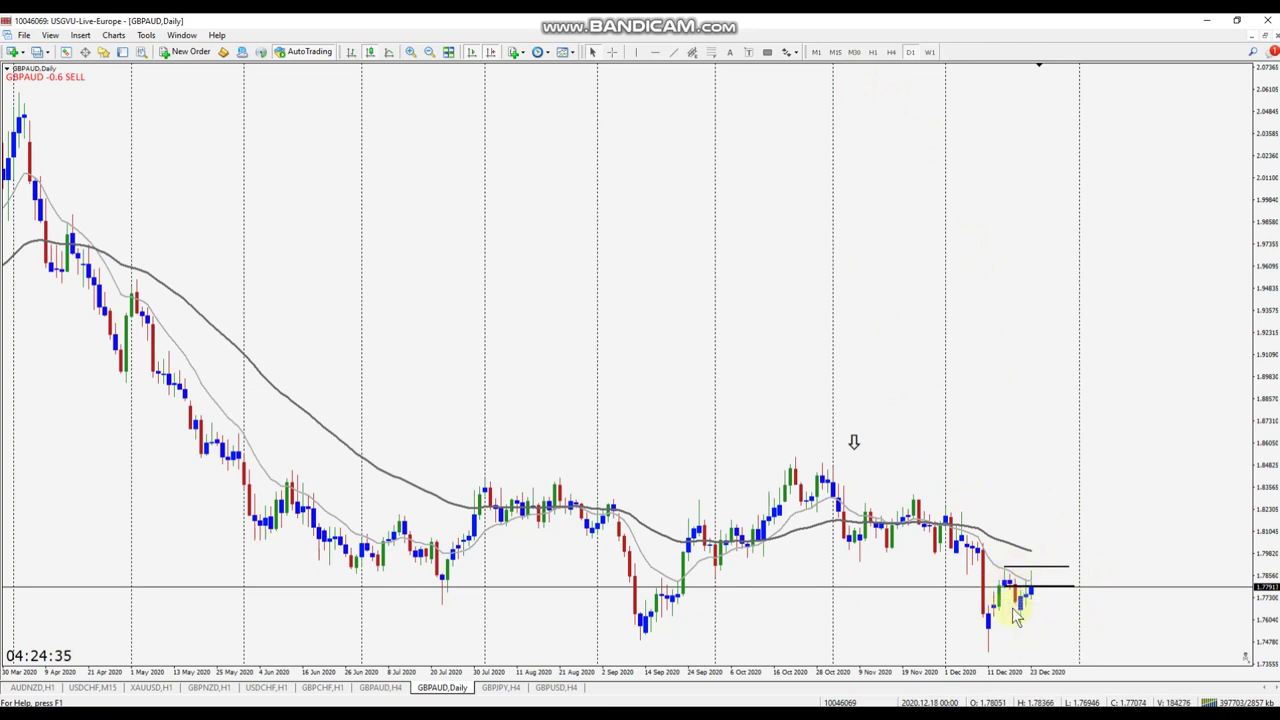
- Switch GBPAUD to H4 and drag UFX_Trend_Report_EA from the Navigator onto the chart
left_click(891, 52)
middle_click(943, 391)
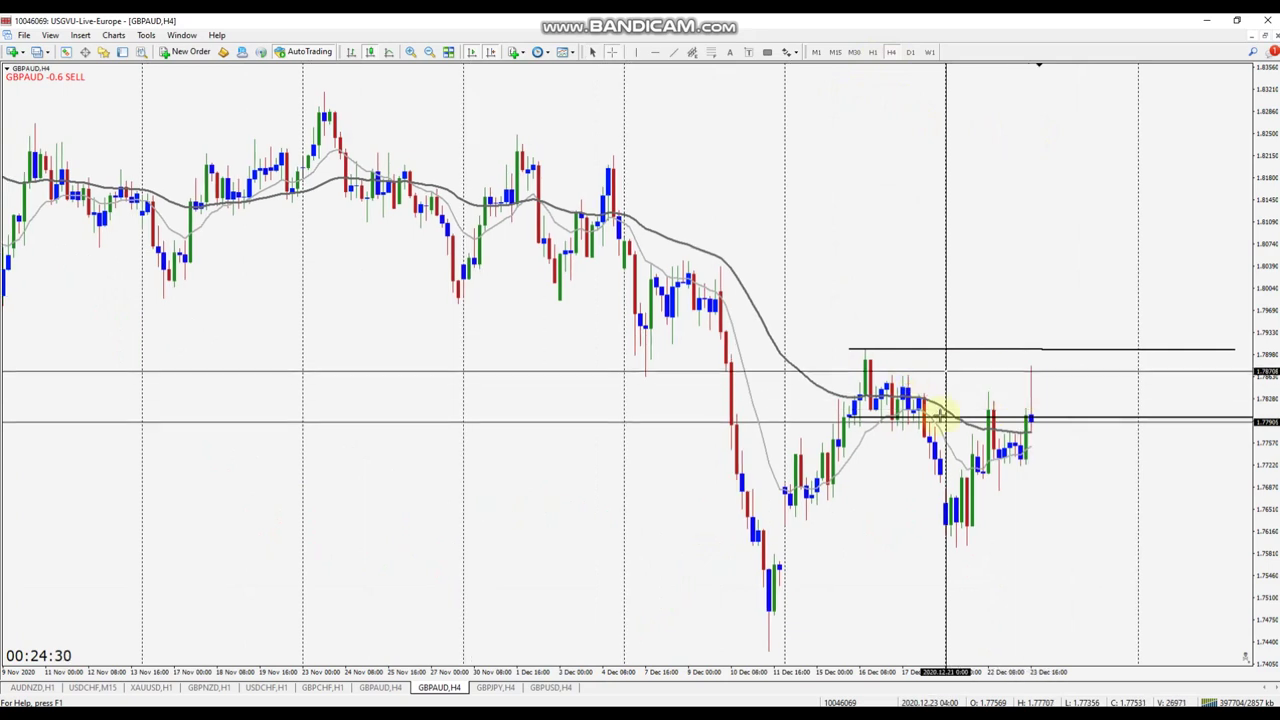
middle_click(1103, 428)
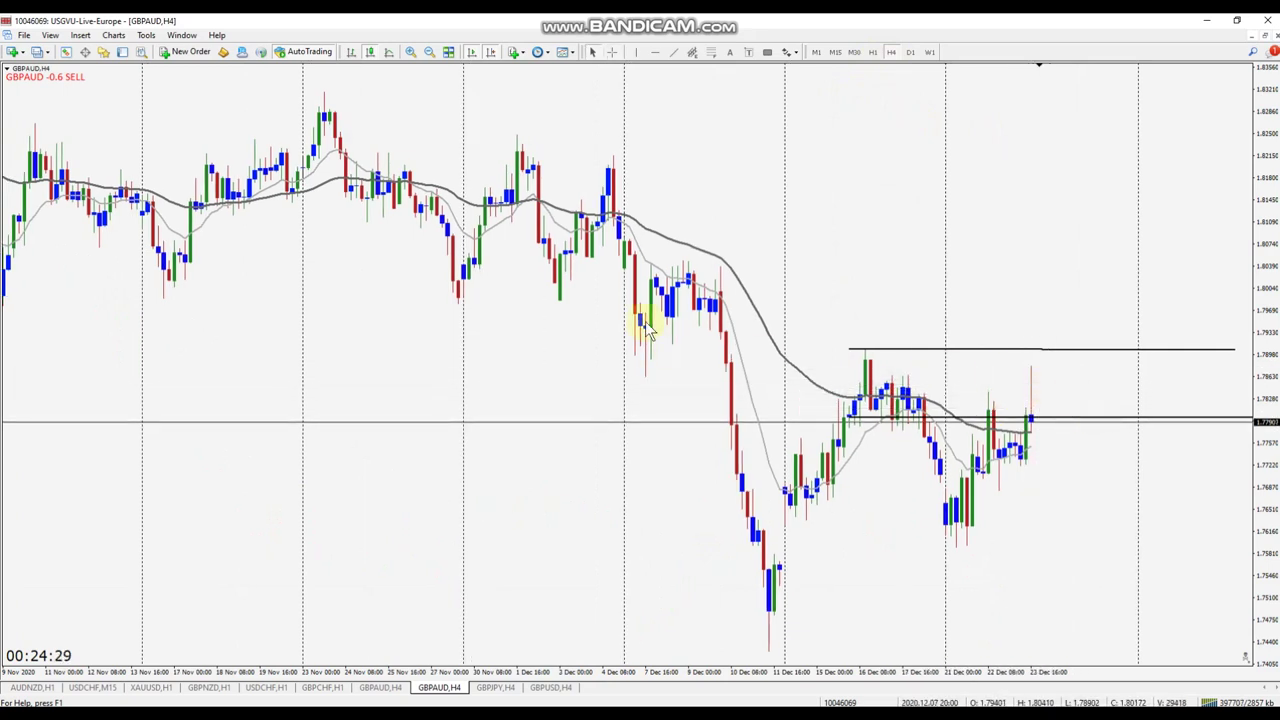
left_click(103, 52)
left_click_drag(65, 95, 466, 100)
- Accept the EA's input settings, move the UFX panels toward the chart centre, and close the Navigator
left_click(838, 322)
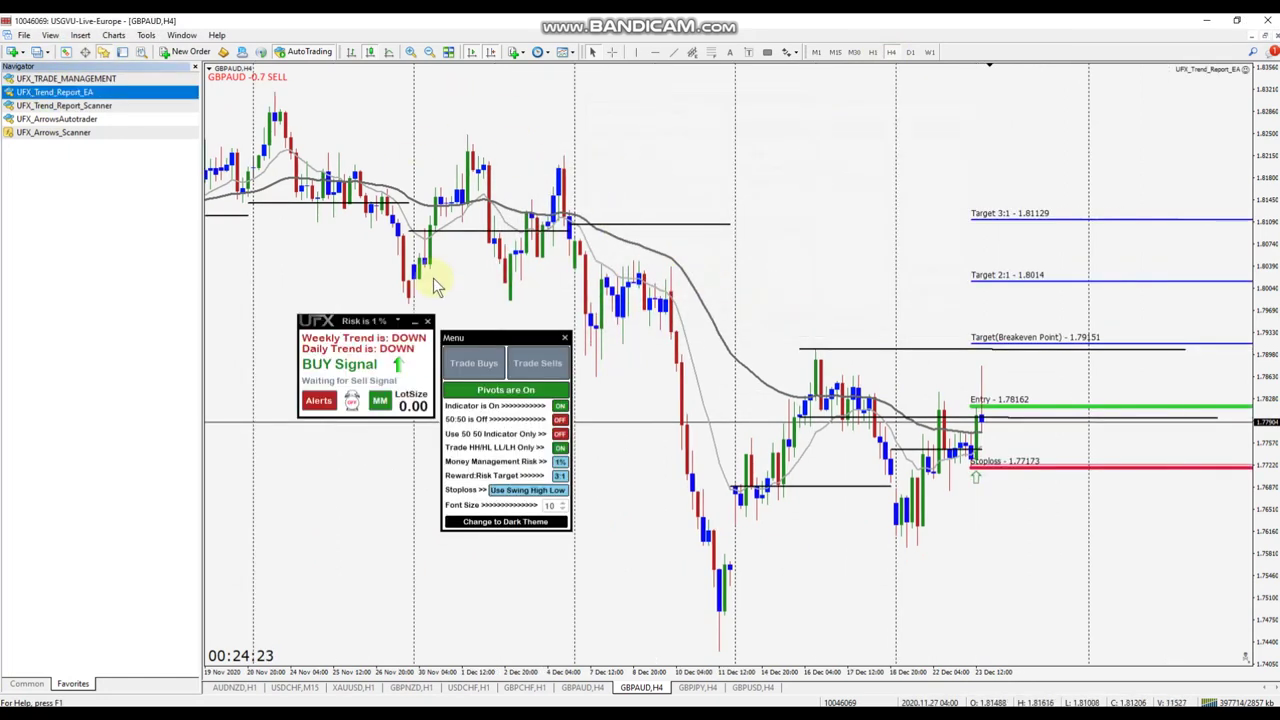
left_click_drag(323, 320, 285, 112)
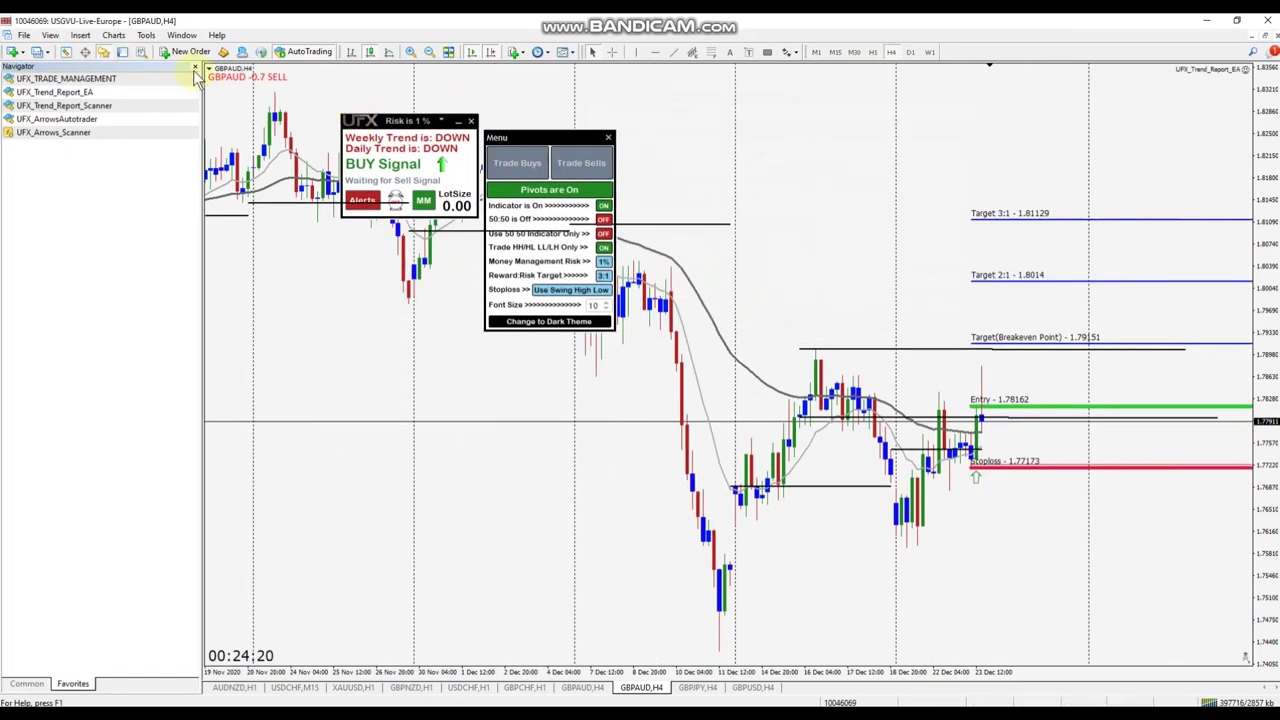
left_click(195, 66)
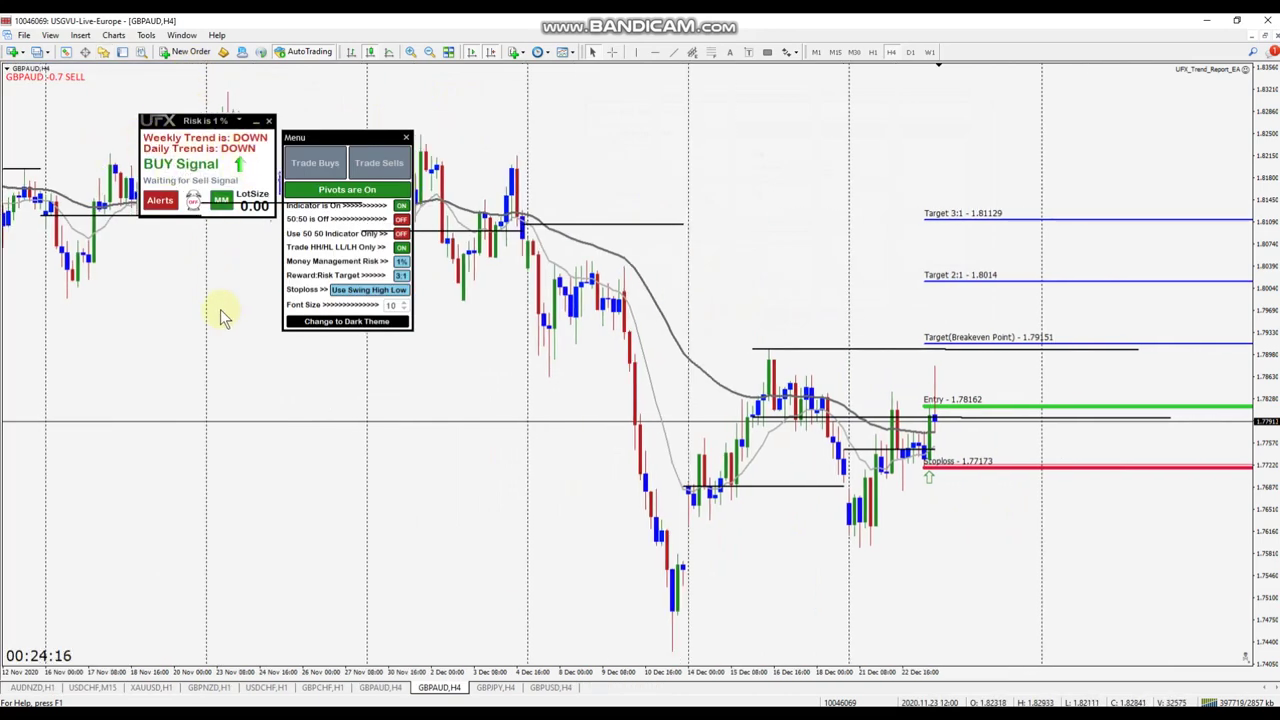
left_click_drag(160, 130, 246, 273)
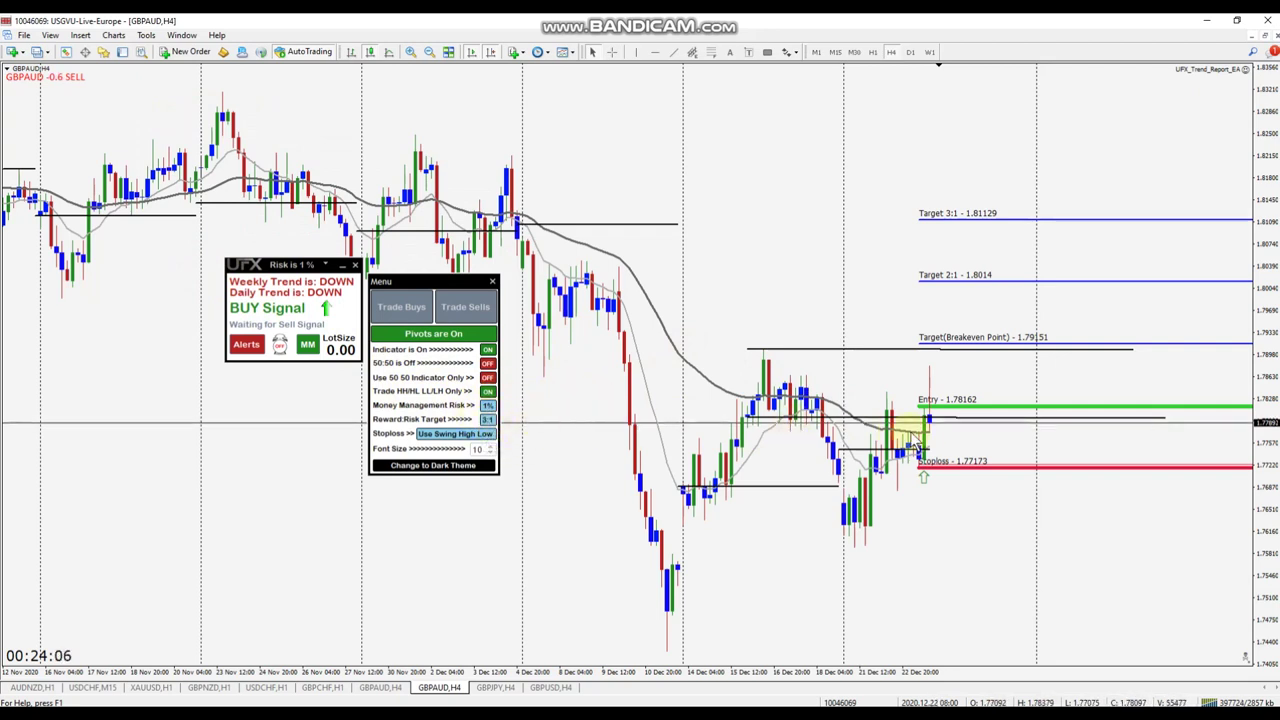
- Measure the gap between the 1.77173 stoploss and 1.78162 entry lines with the crosshair
middle_click(962, 426)
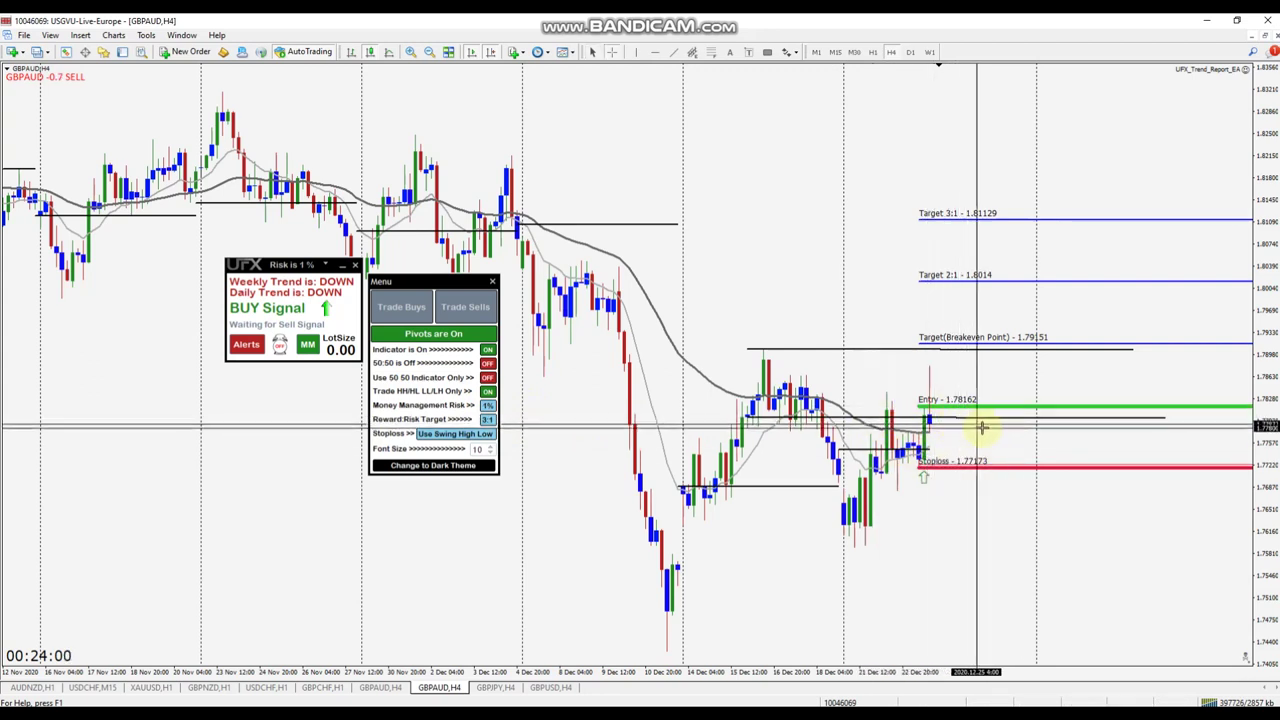
middle_click(889, 423)
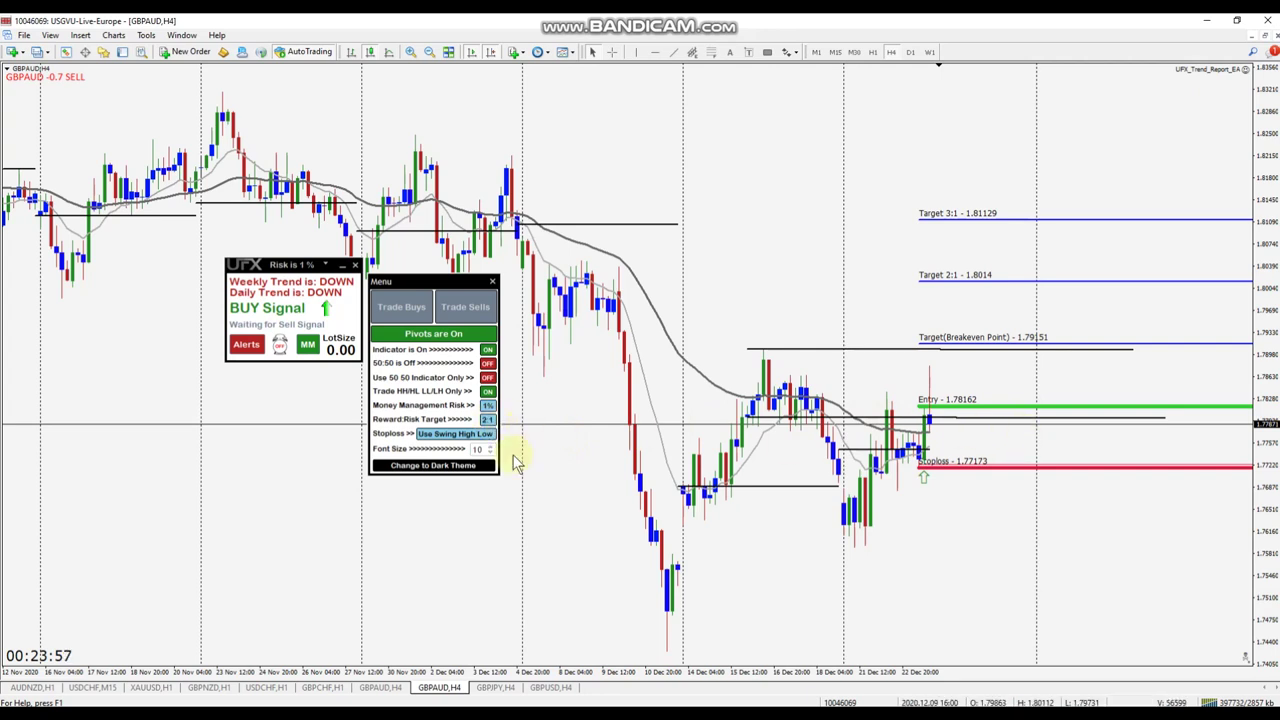
middle_click(886, 514)
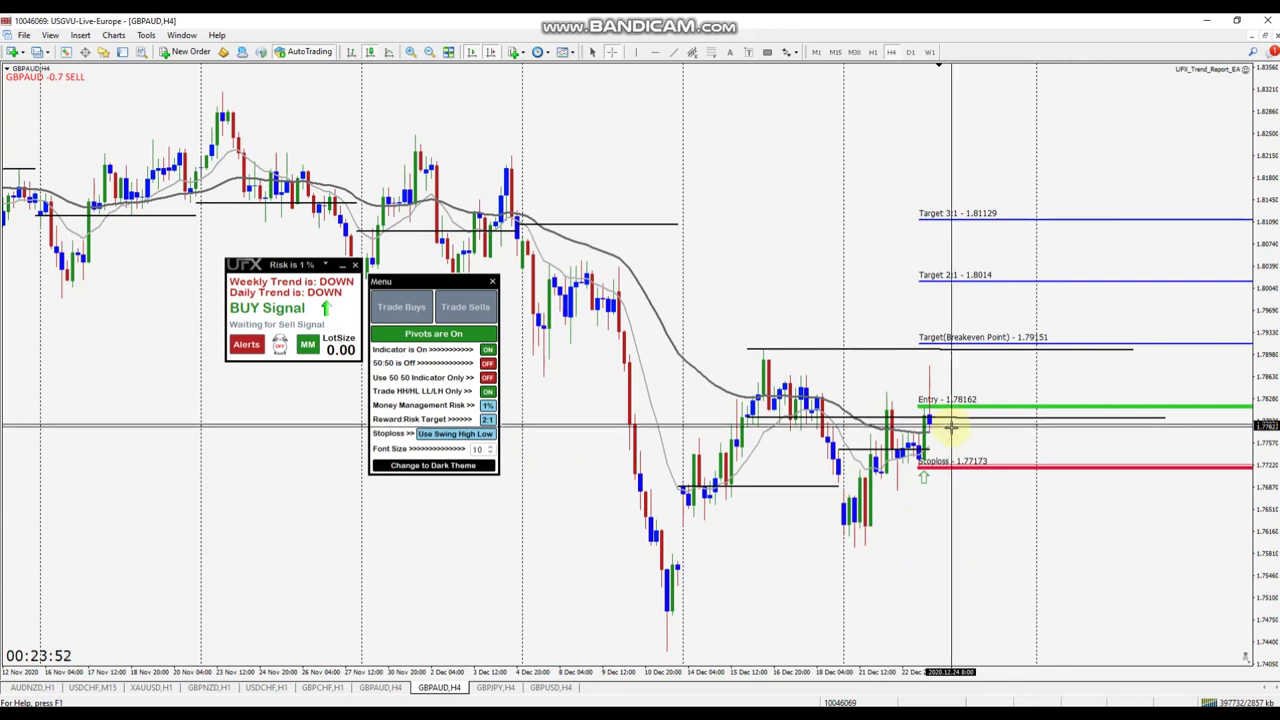
left_click_drag(965, 486, 970, 610)
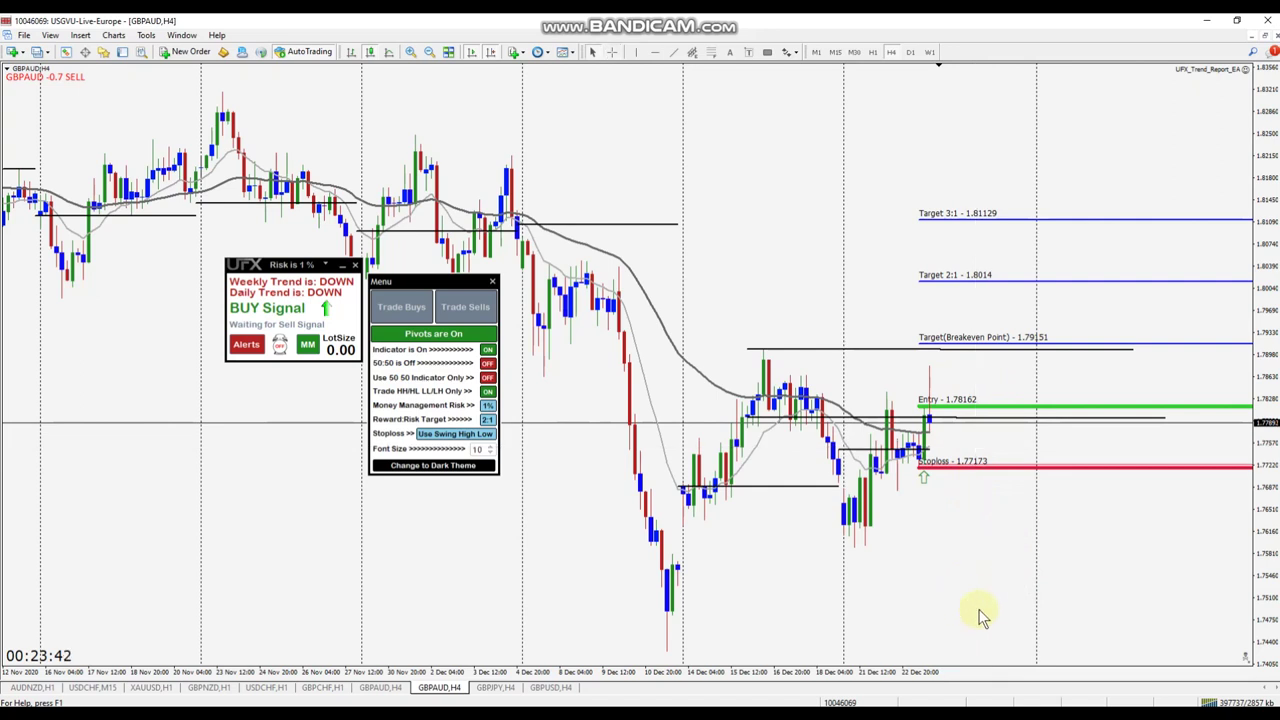